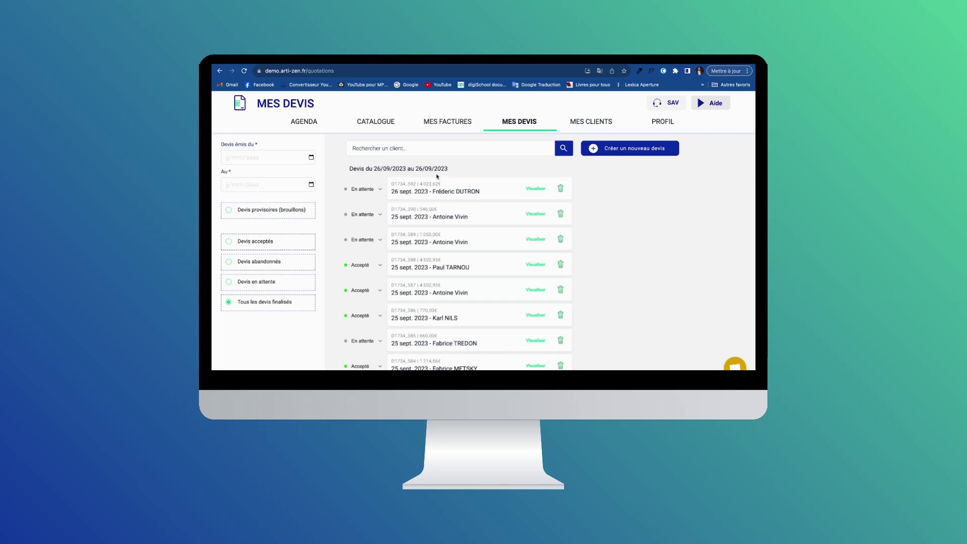
- Open the newest quote, dated 26 sept. 2023, and start a deposit invoice for 30 % of its amount
{"action": "left_click", "coordinate": [533, 190]}
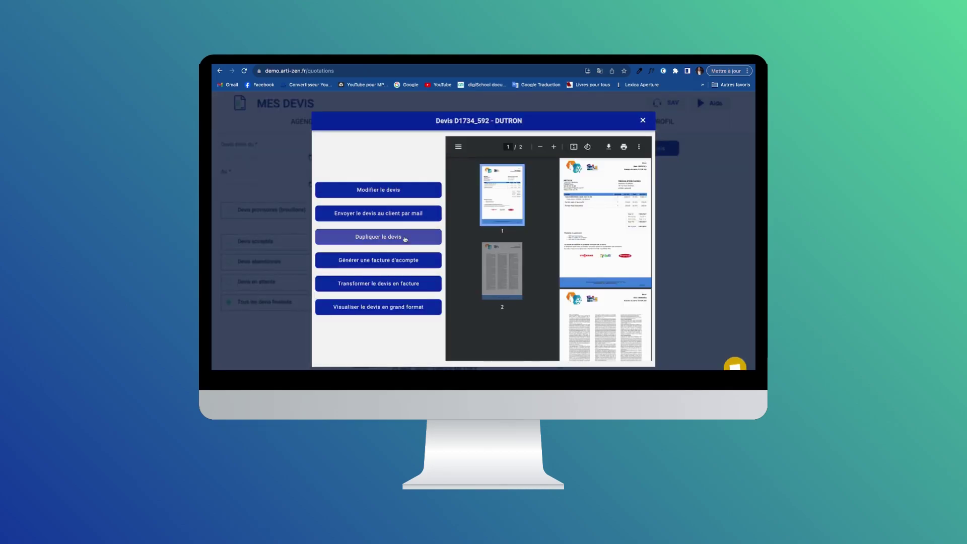
{"action": "left_click", "coordinate": [405, 260]}
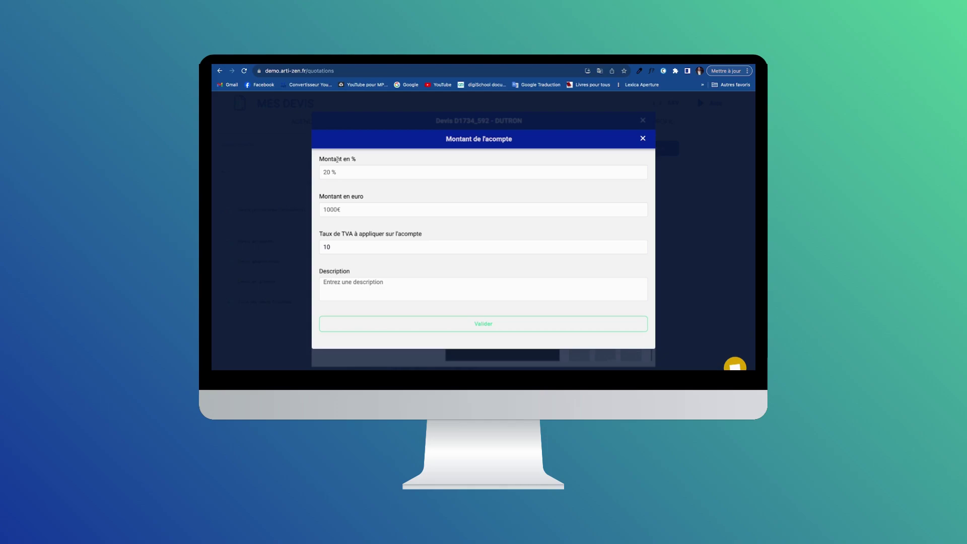
{"action": "left_click_drag", "start_coordinate": [366, 161], "coordinate": [327, 158]}
{"action": "left_click_drag", "start_coordinate": [375, 195], "coordinate": [328, 196]}
{"action": "left_click", "coordinate": [366, 169]}
{"action": "type", "text": "30"}
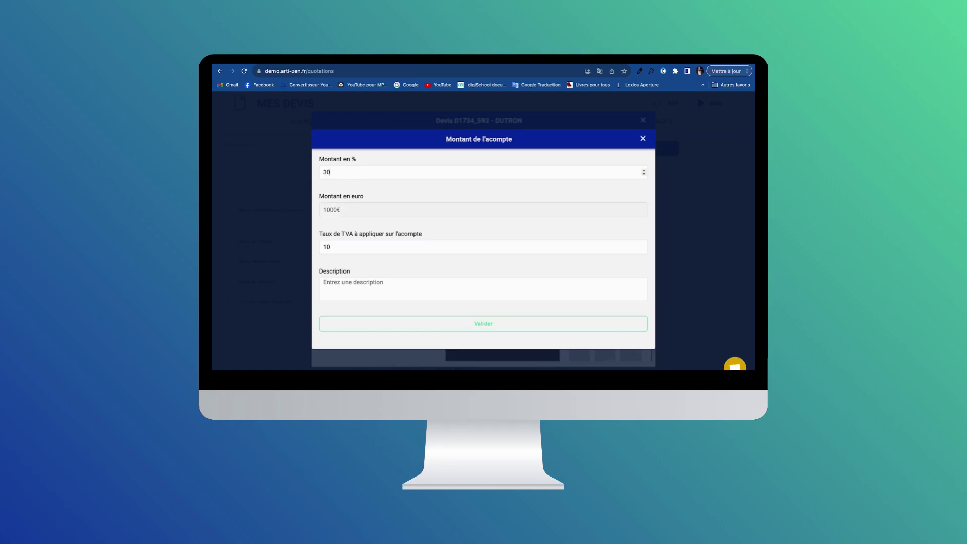
- Describe the deposit as "Frais d'achat de fournitures" and validate the deposit invoice
{"action": "left_click", "coordinate": [338, 283]}
{"action": "type", "text": "Frais d'achat de fournitures"}
{"action": "left_click", "coordinate": [397, 329]}
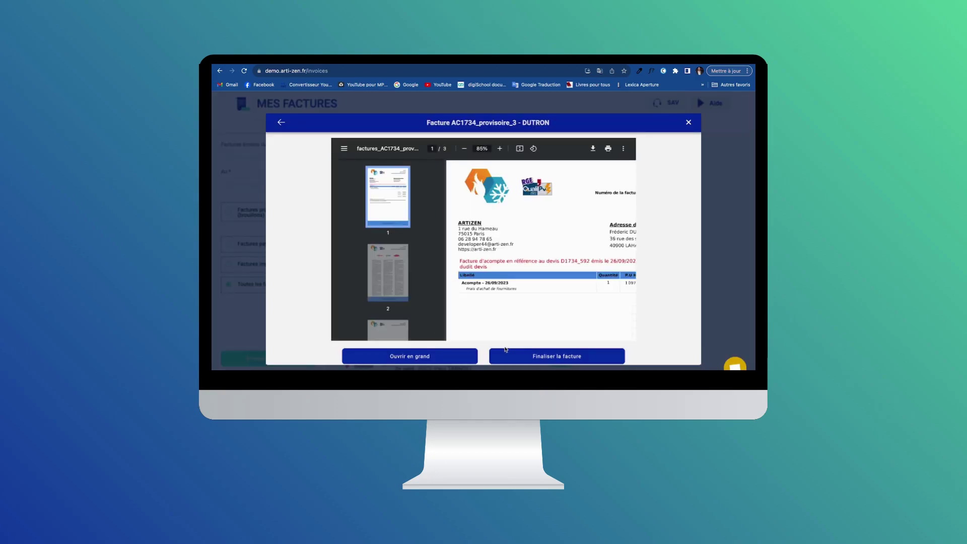
- Review the provisional deposit invoice, finalise it with Virement bancaire as the payment method, and return to the invoice list
{"action": "scroll", "coordinate": [570, 304], "scroll_direction": "down", "scroll_amount": 2}
{"action": "scroll", "coordinate": [570, 304], "scroll_direction": "right", "scroll_amount": 3}
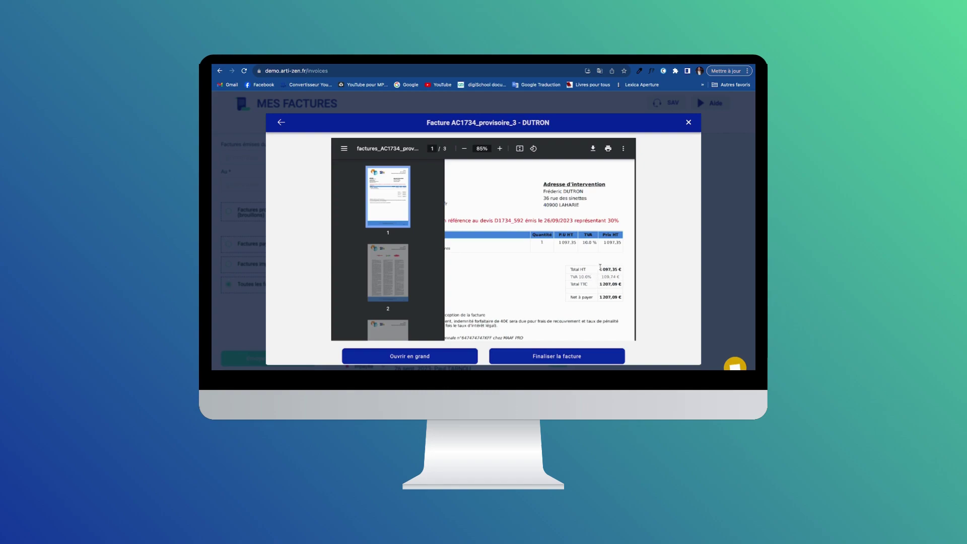
{"action": "left_click", "coordinate": [554, 356]}
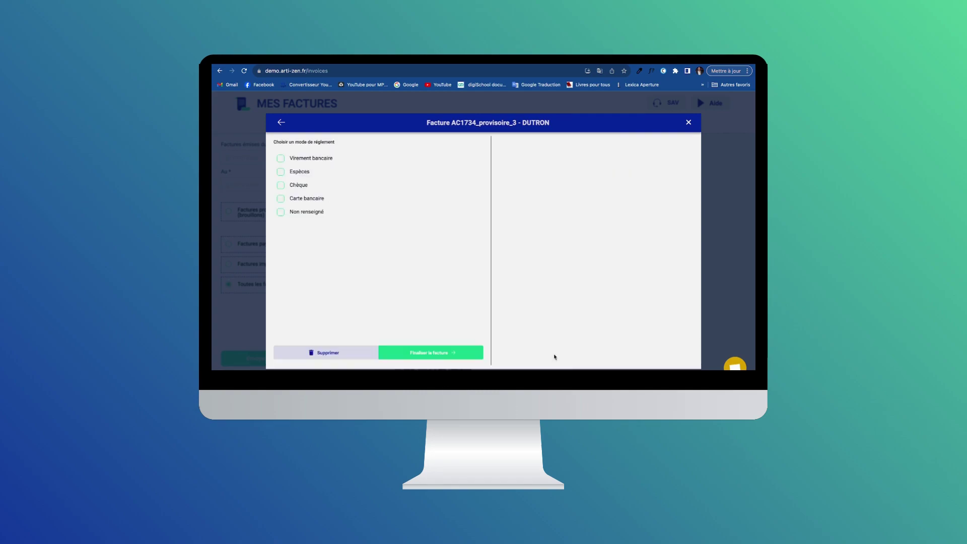
{"action": "left_click", "coordinate": [311, 158]}
{"action": "left_click", "coordinate": [421, 353]}
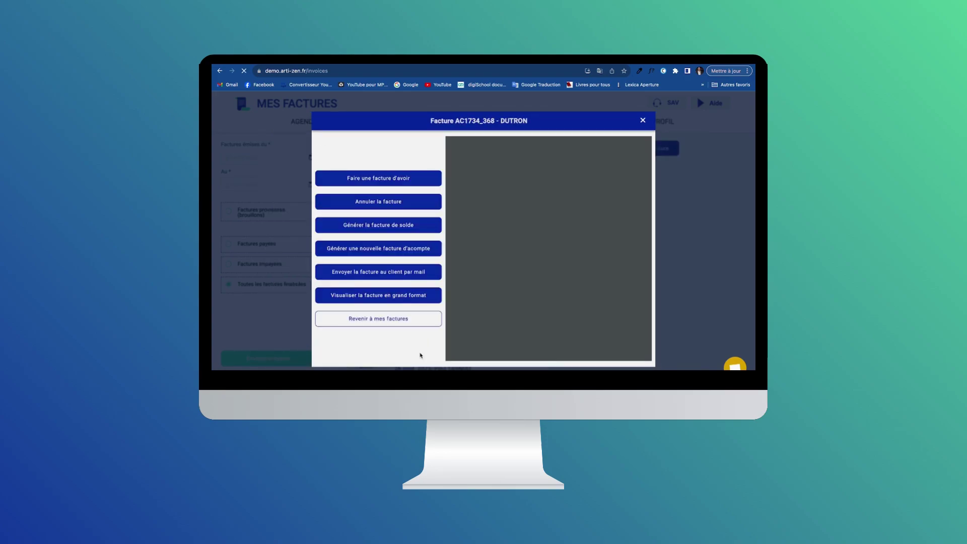
{"action": "left_click", "coordinate": [415, 322]}
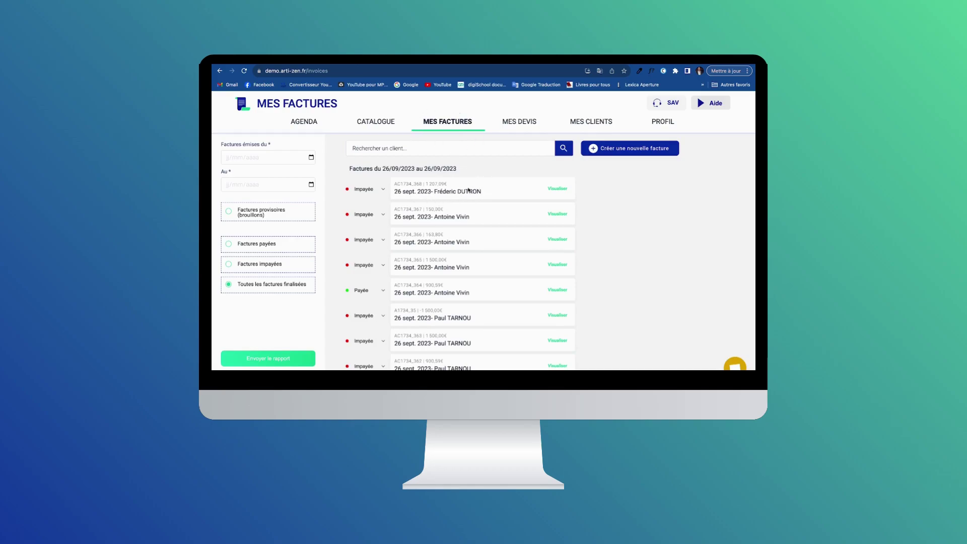
- Set the status of the newest deposit invoice to Payée
{"action": "left_click_drag", "start_coordinate": [426, 183], "coordinate": [447, 184]}
{"action": "left_click", "coordinate": [446, 184]}
{"action": "left_click", "coordinate": [364, 191]}
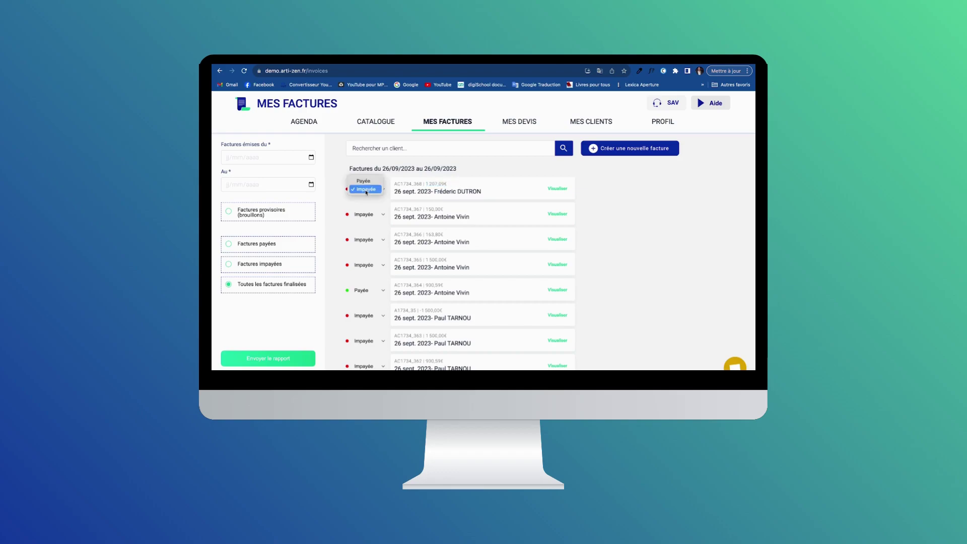
{"action": "left_click", "coordinate": [366, 182]}
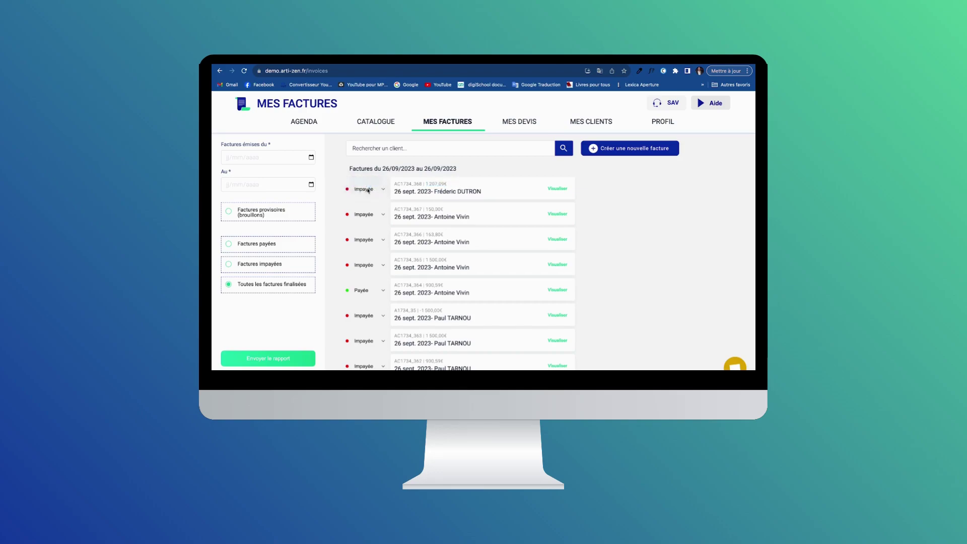
{"action": "left_click", "coordinate": [368, 193]}
{"action": "left_click", "coordinate": [368, 200]}
{"action": "left_click", "coordinate": [372, 191]}
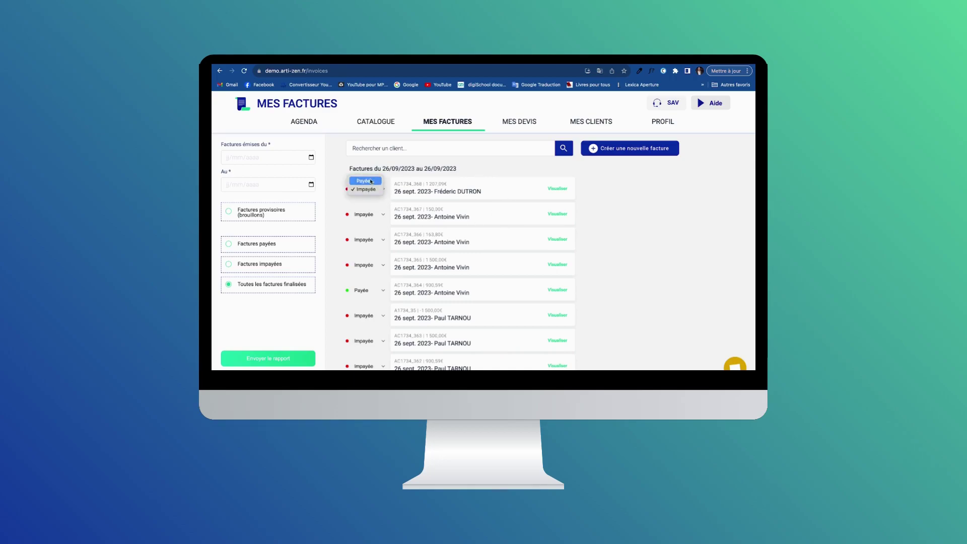
{"action": "left_click", "coordinate": [371, 182]}
- Reopen the newest quote and start a new deposit invoice with an amount of 350 euros
{"action": "left_click", "coordinate": [508, 124]}
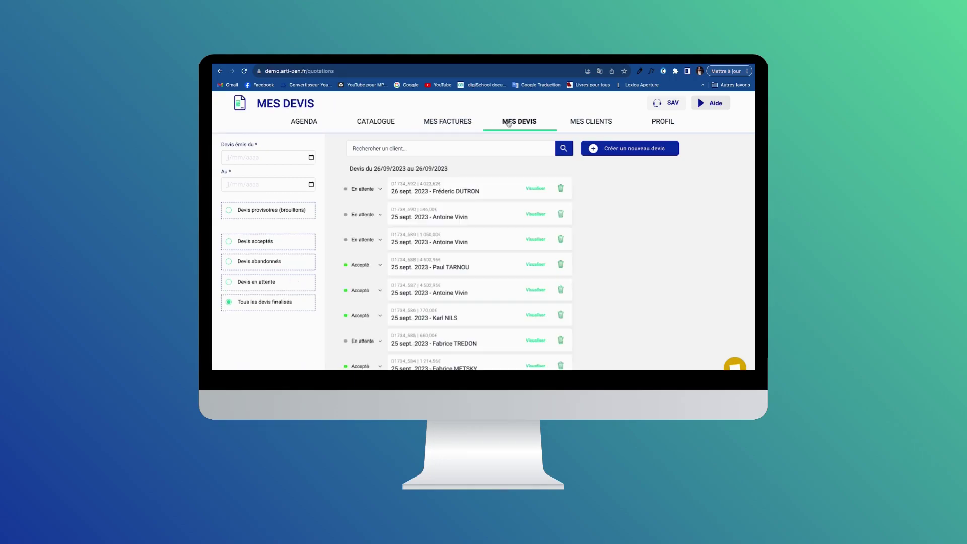
{"action": "left_click", "coordinate": [536, 189]}
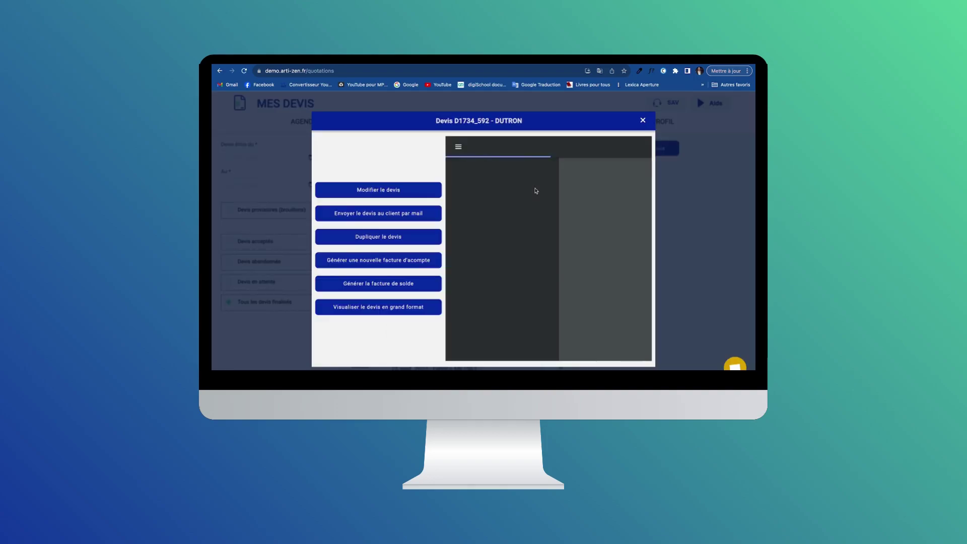
{"action": "left_click", "coordinate": [401, 262]}
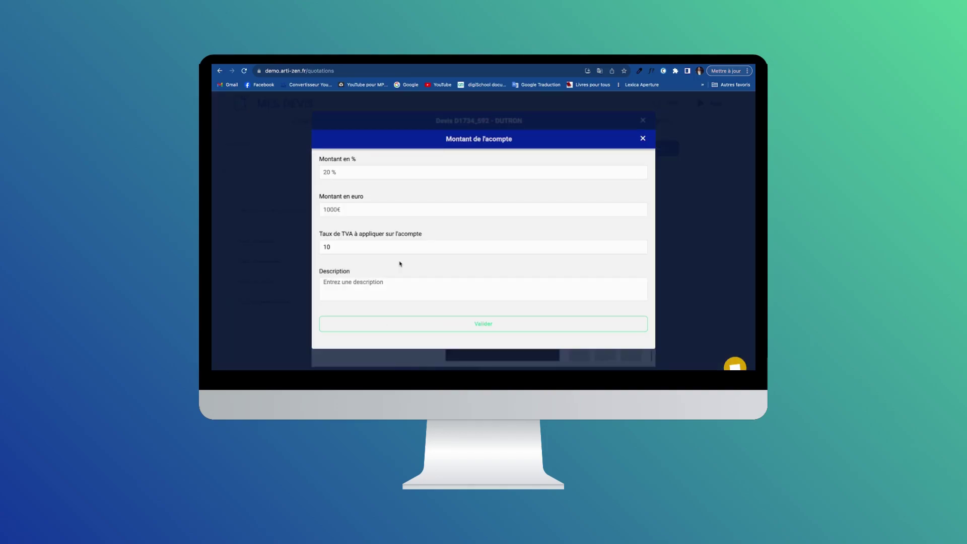
{"action": "left_click", "coordinate": [368, 206]}
{"action": "type", "text": "350"}
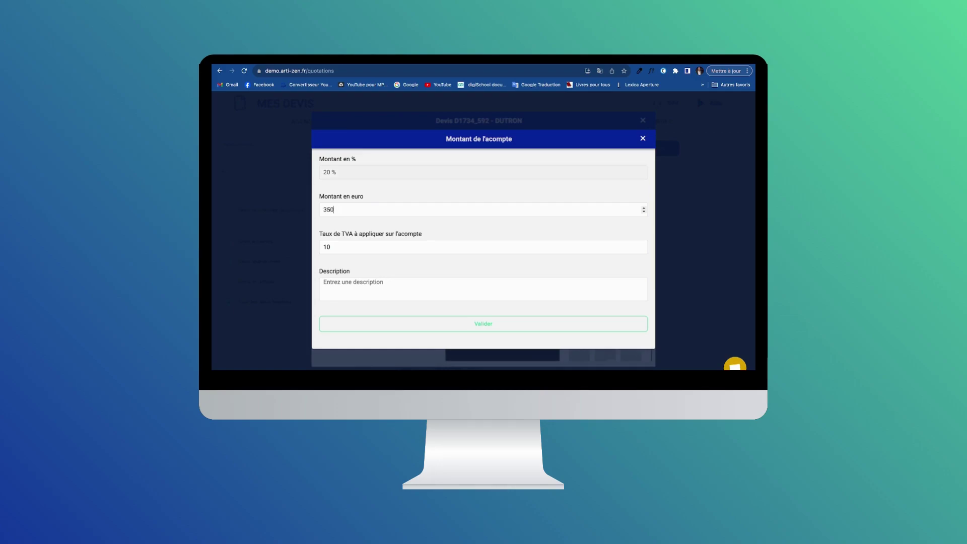
- Describe the second deposit as "Frais d'installation" and validate it
{"action": "left_click", "coordinate": [343, 285]}
{"action": "type", "text": "Frais d'installation"}
{"action": "left_click", "coordinate": [381, 330]}
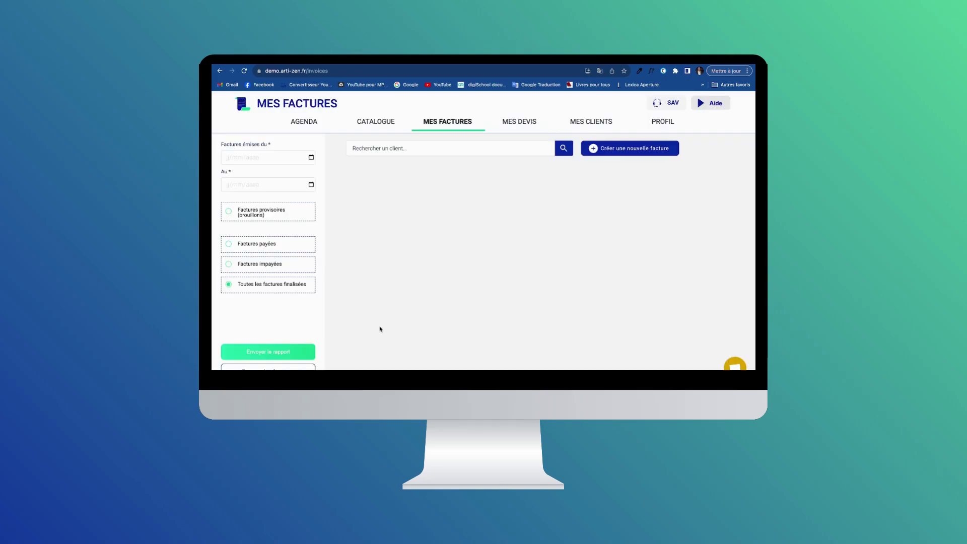
- Check the second provisional deposit invoice and finalise it with Virement bancaire as the payment method
{"action": "scroll", "coordinate": [483, 301], "scroll_direction": "right", "scroll_amount": 3}
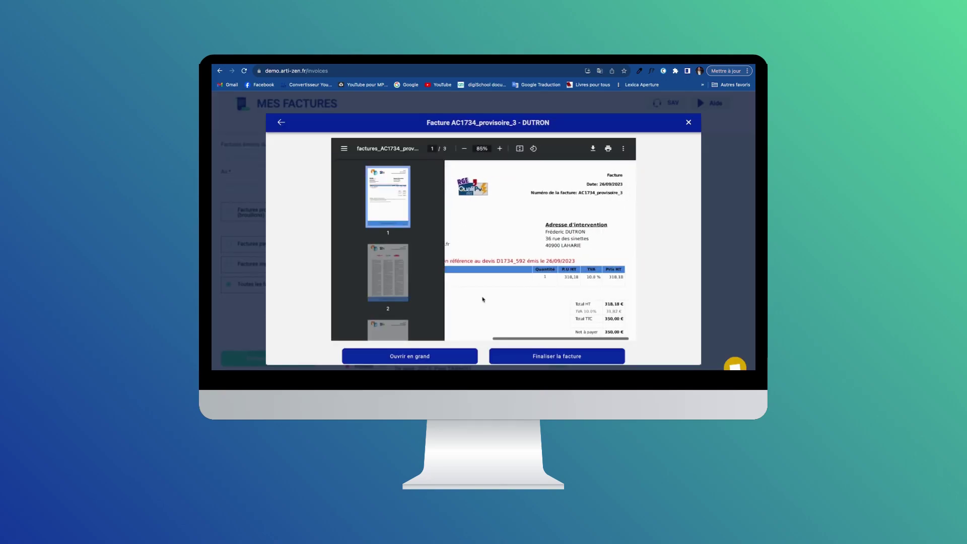
{"action": "scroll", "coordinate": [482, 302], "scroll_direction": "down", "scroll_amount": 2}
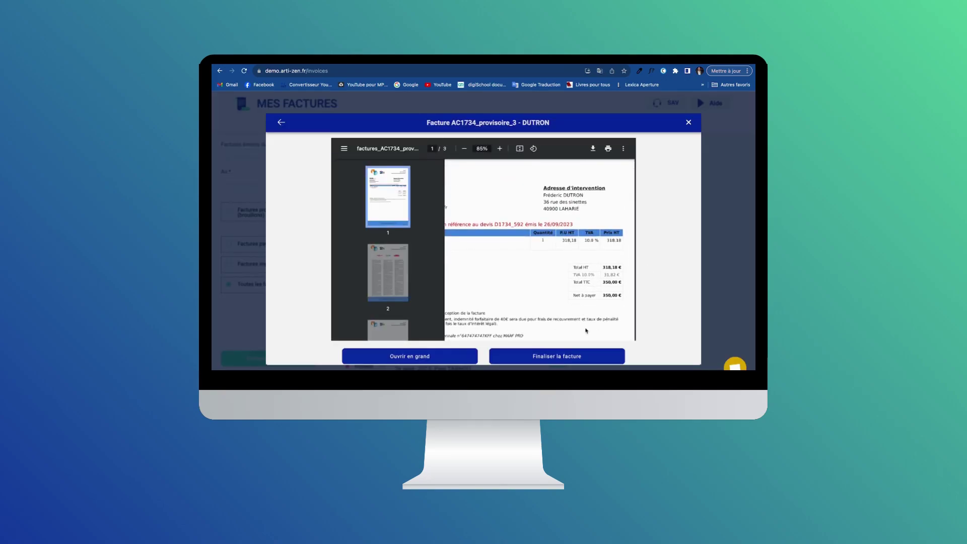
{"action": "left_click", "coordinate": [561, 354]}
{"action": "left_click", "coordinate": [281, 158]}
{"action": "left_click", "coordinate": [420, 355]}
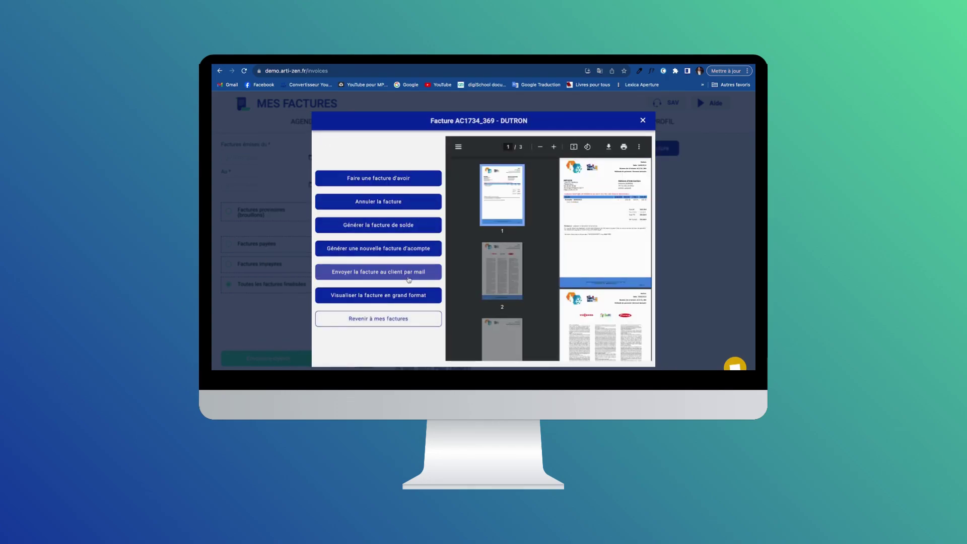
- Generate the balance invoice from the finalised second deposit invoice and check its deposit and product lines
{"action": "left_click", "coordinate": [409, 229]}
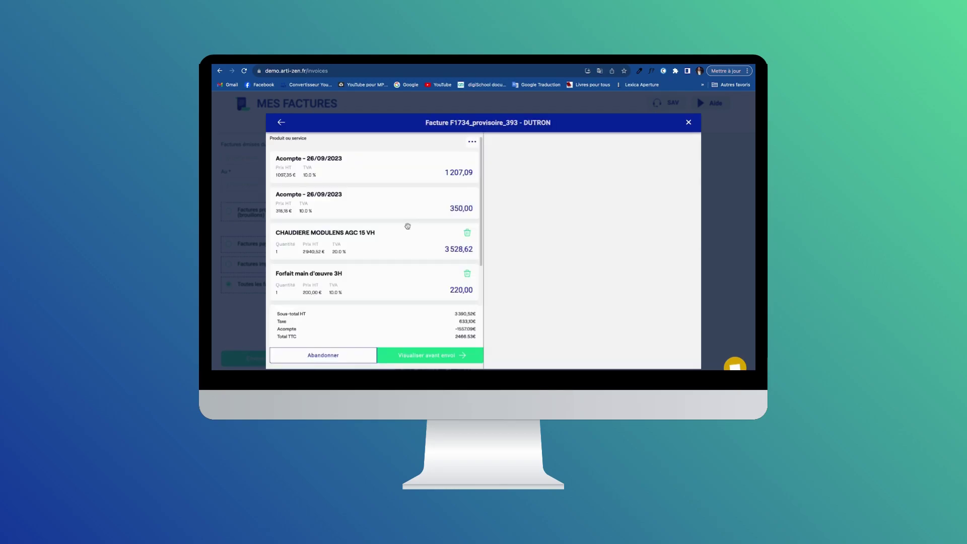
{"action": "scroll", "coordinate": [407, 226], "scroll_direction": "down", "scroll_amount": 2}
{"action": "scroll", "coordinate": [408, 226], "scroll_direction": "up", "scroll_amount": 2}
{"action": "scroll", "coordinate": [421, 265], "scroll_direction": "down", "scroll_amount": 2}
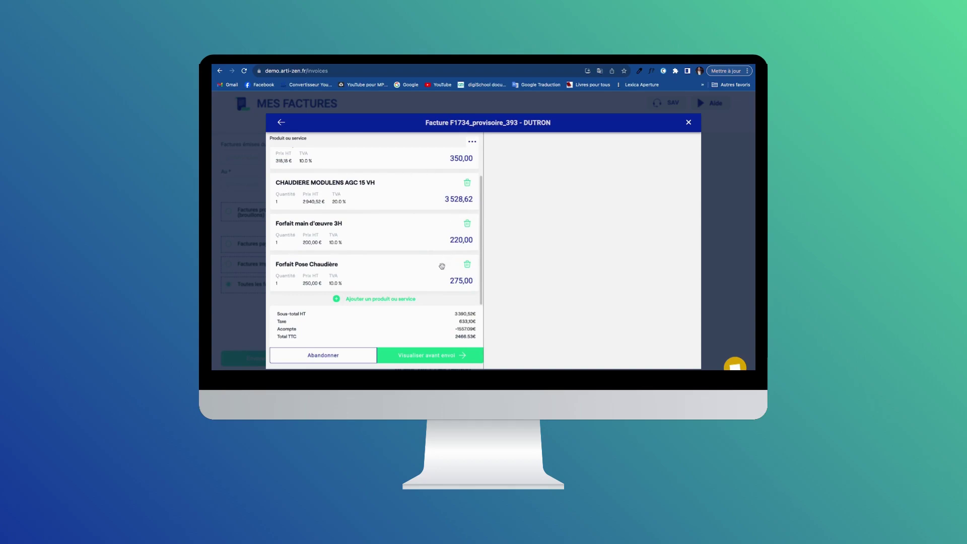
- Change the Forfait Pose Chaudière line to a quantity of 2 with unit h and save the product
{"action": "left_click", "coordinate": [380, 276]}
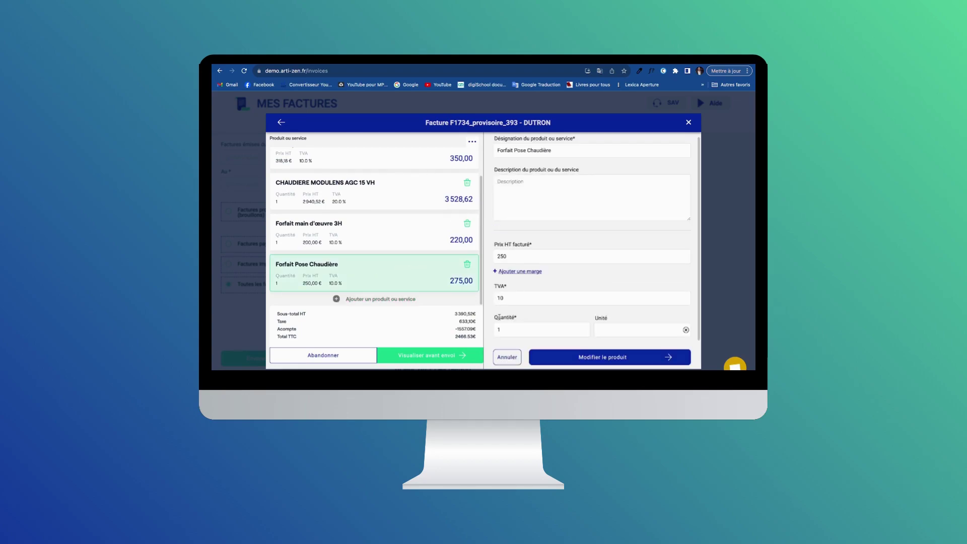
{"action": "type", "text": "2"}
{"action": "left_click", "coordinate": [624, 333]}
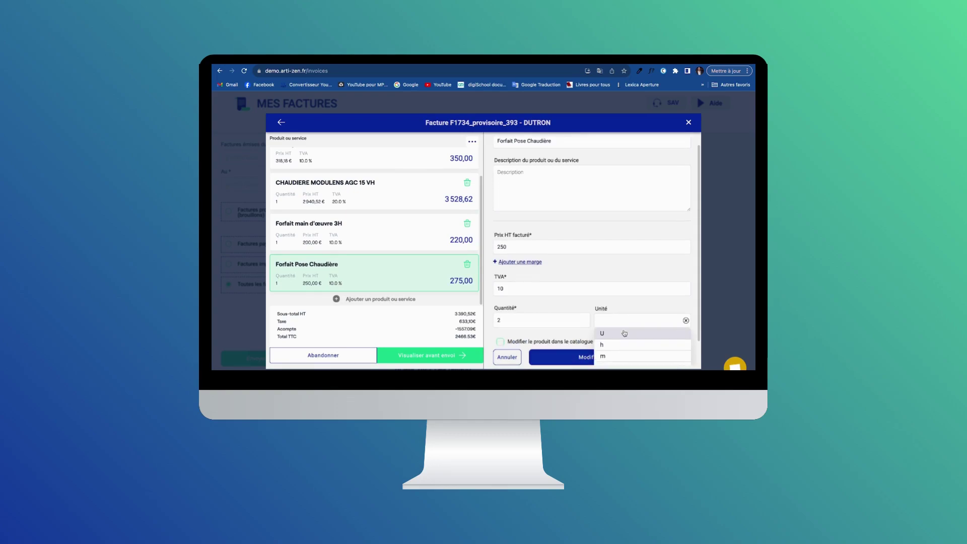
{"action": "left_click", "coordinate": [611, 345]}
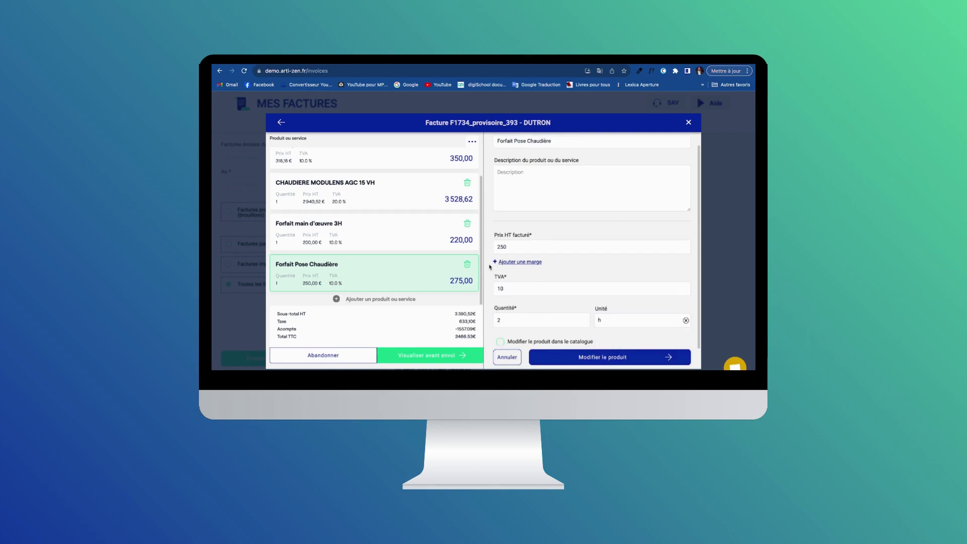
{"action": "left_click", "coordinate": [396, 239]}
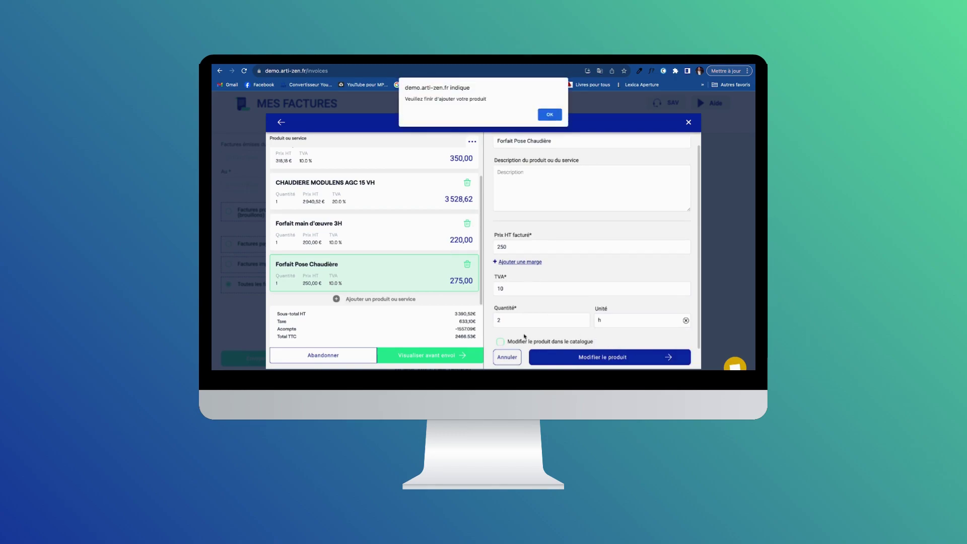
{"action": "left_click", "coordinate": [551, 116]}
{"action": "left_click", "coordinate": [572, 363]}
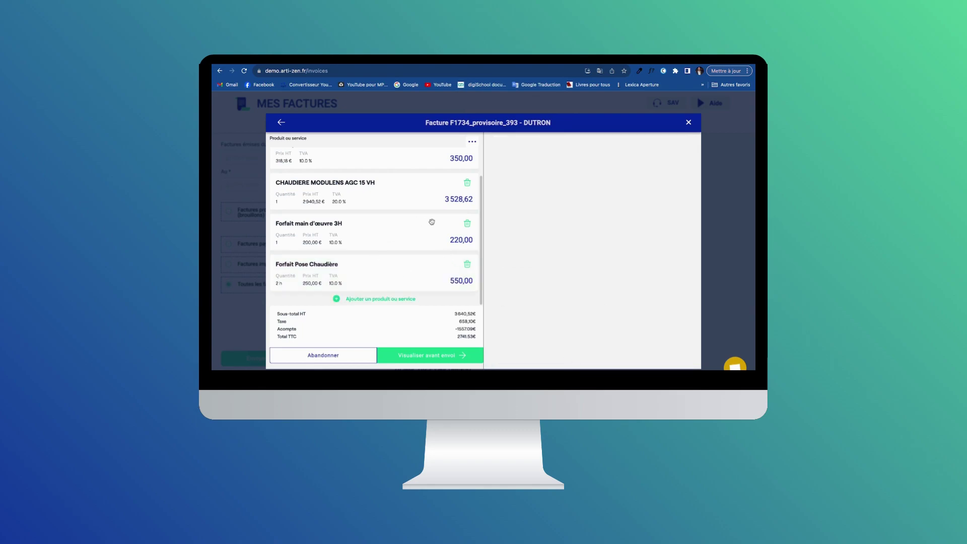
- Review the balance invoice's lines and generate its preview before sending
{"action": "scroll", "coordinate": [365, 260], "scroll_direction": "up", "scroll_amount": 2}
{"action": "scroll", "coordinate": [364, 259], "scroll_direction": "down", "scroll_amount": 2}
{"action": "scroll", "coordinate": [365, 256], "scroll_direction": "up", "scroll_amount": 3}
{"action": "mouse_move", "coordinate": [365, 253]}
{"action": "left_mouse_down"}
{"action": "mouse_move", "coordinate": [369, 244]}
{"action": "mouse_move", "coordinate": [367, 276]}
{"action": "mouse_move", "coordinate": [367, 222]}
{"action": "mouse_move", "coordinate": [365, 239]}
{"action": "left_mouse_up"}
{"action": "scroll", "coordinate": [372, 291], "scroll_direction": "down", "scroll_amount": 1}
{"action": "left_click", "coordinate": [421, 357]}
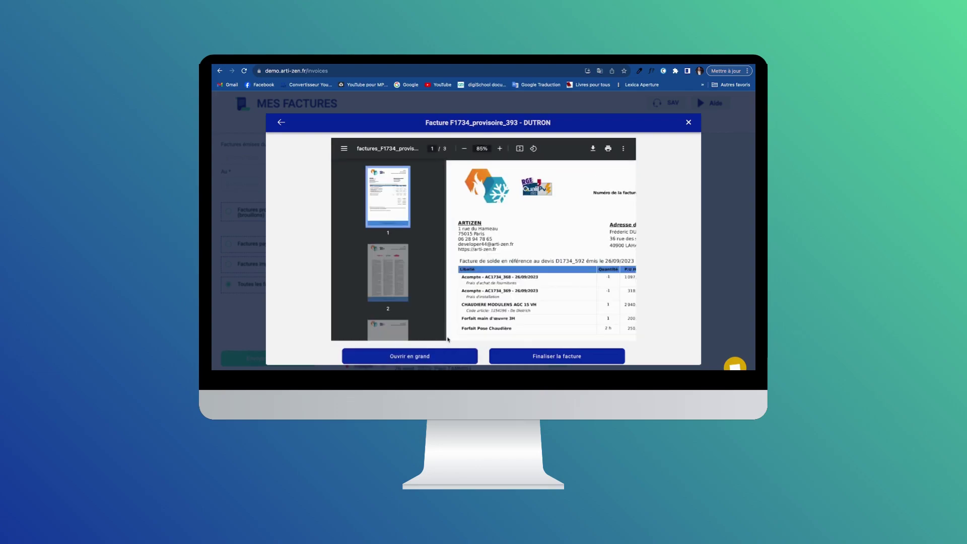
- View the provisional balance invoice in full size, examine its deducted deposits and totals, and close the document
{"action": "left_click", "coordinate": [439, 360]}
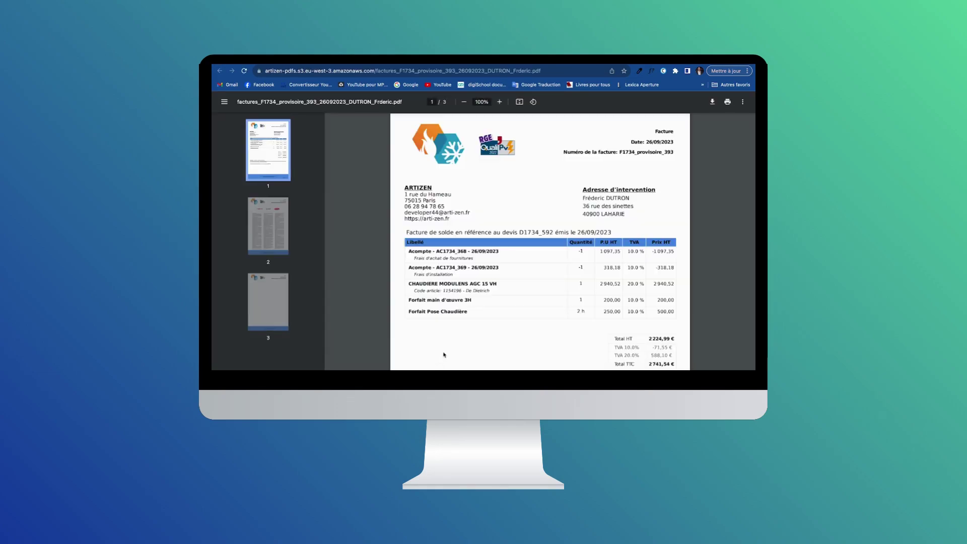
{"action": "scroll", "coordinate": [524, 309], "scroll_direction": "down", "scroll_amount": 3}
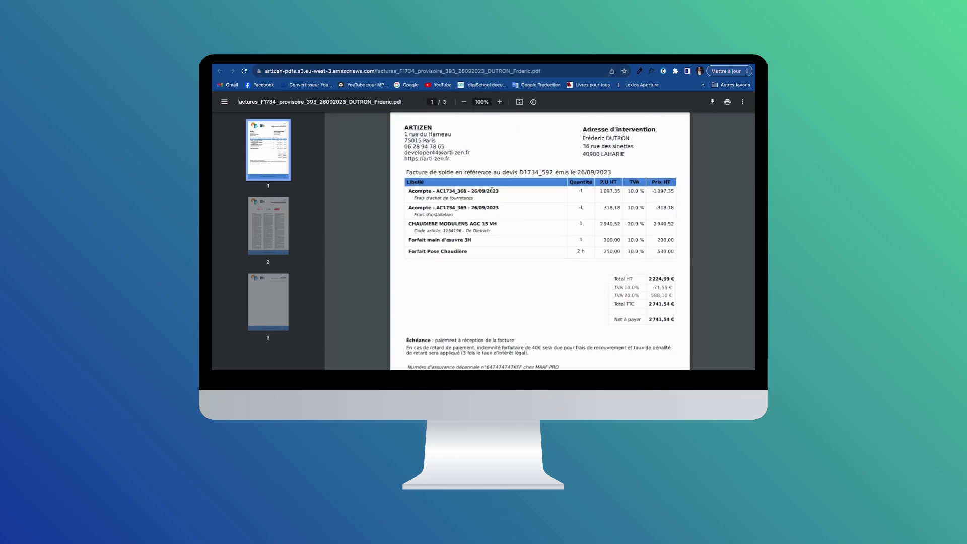
{"action": "left_click_drag", "start_coordinate": [501, 192], "coordinate": [441, 191]}
{"action": "left_click", "coordinate": [518, 212]}
{"action": "left_click", "coordinate": [489, 60]}
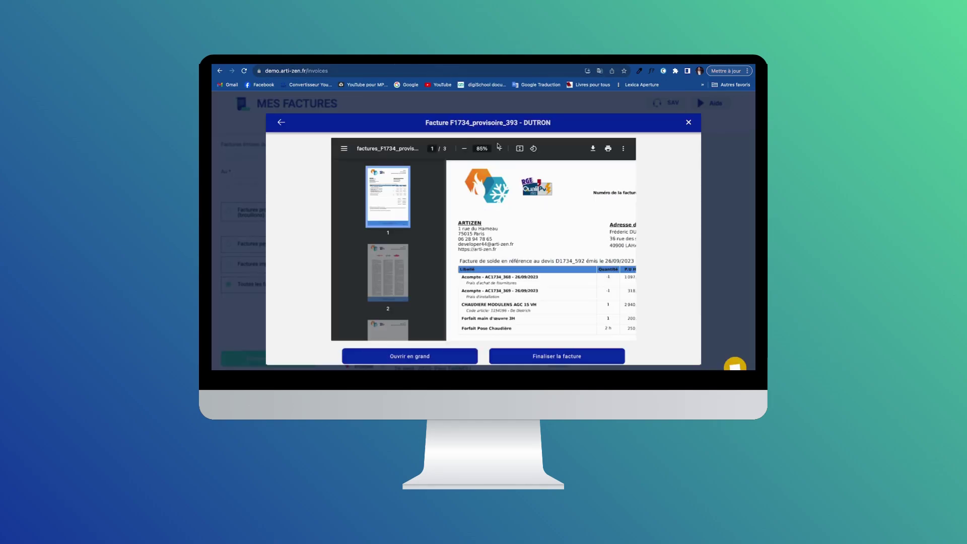
- Finalise the balance invoice with Virement bancaire as the payment method and return to the invoice list
{"action": "left_click", "coordinate": [554, 355]}
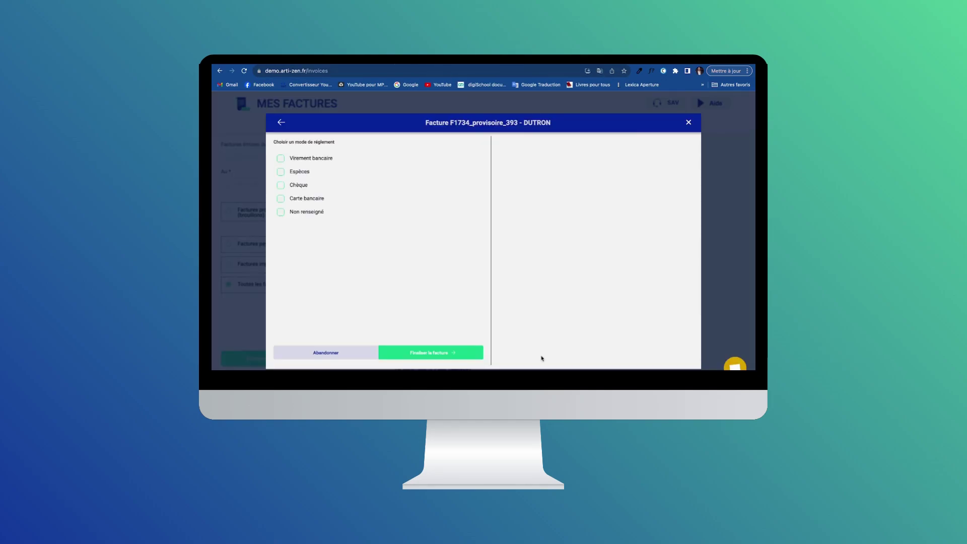
{"action": "left_click", "coordinate": [299, 157]}
{"action": "left_click", "coordinate": [430, 350]}
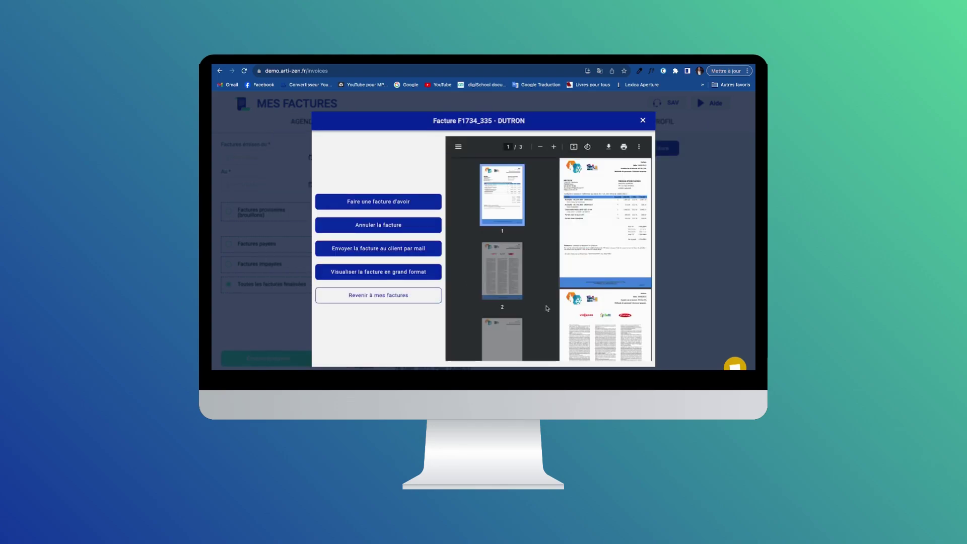
{"action": "left_click", "coordinate": [386, 296]}
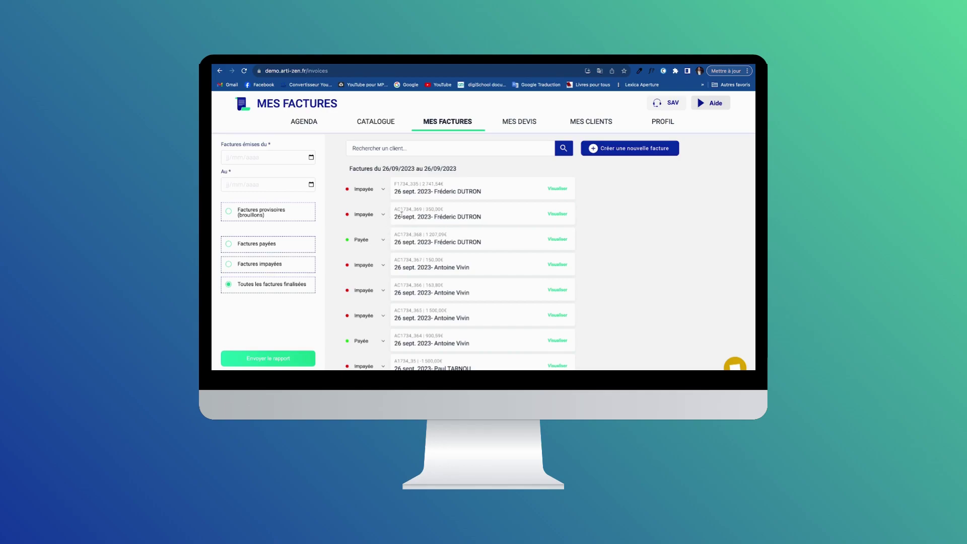
- Set the status of the 350 € deposit invoice to Payée
{"action": "left_click", "coordinate": [380, 214]}
{"action": "left_click", "coordinate": [361, 206]}
{"action": "left_click", "coordinate": [471, 186]}
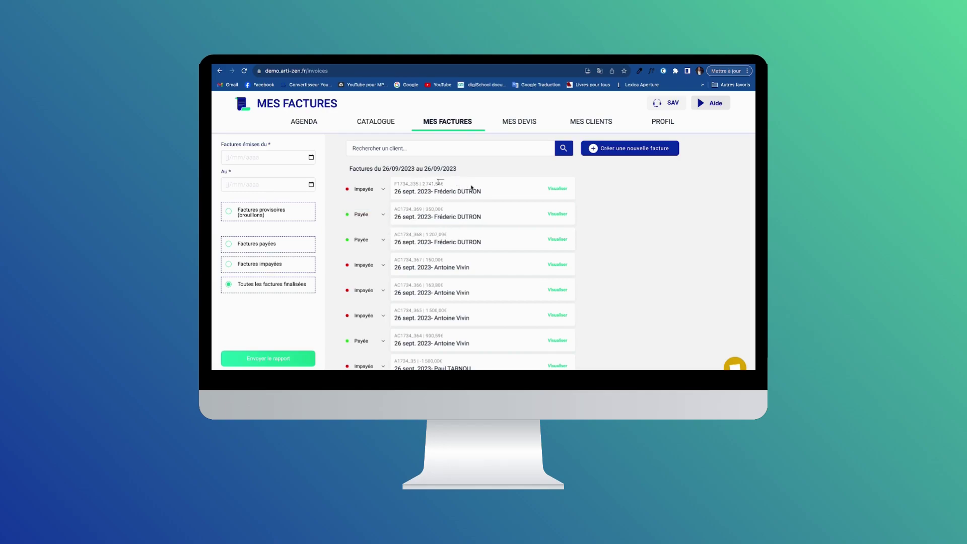